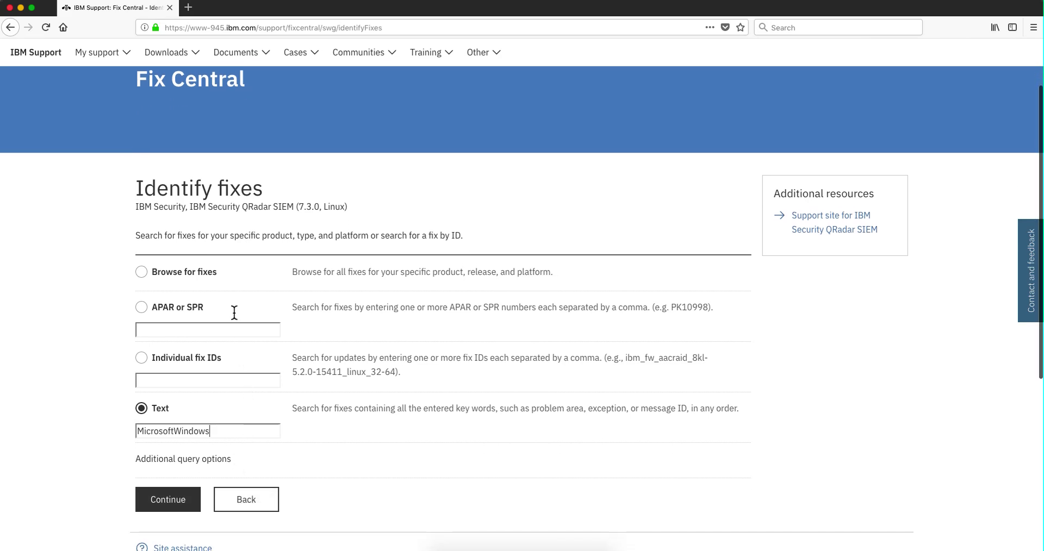
Step: Run the 'MicrosoftWindows' text search on QRadar SIEM 7.3.0 fixes, then leave the 'No results found' page
{"action": "left_click", "coordinate": [177, 506]}
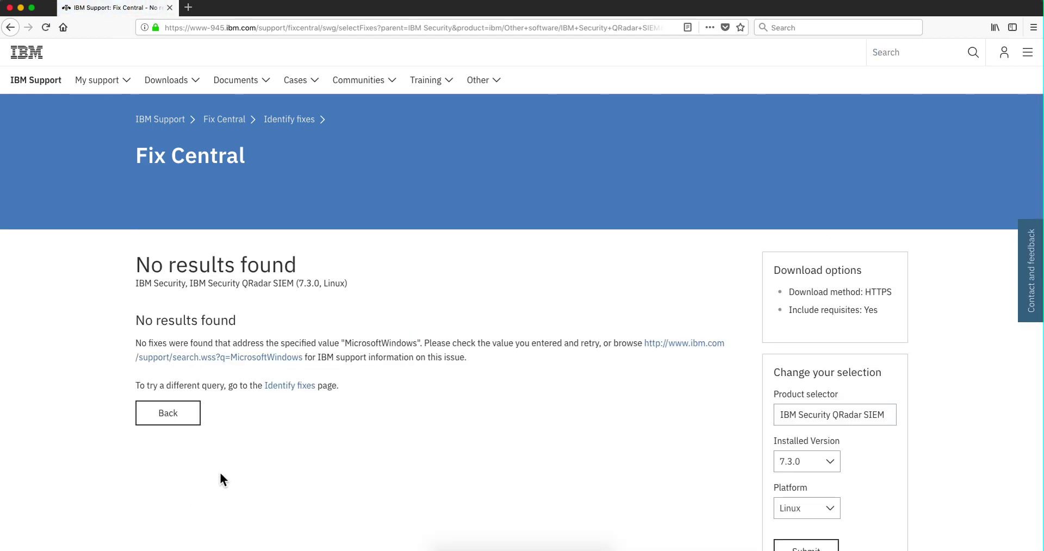
{"action": "left_click", "coordinate": [10, 29]}
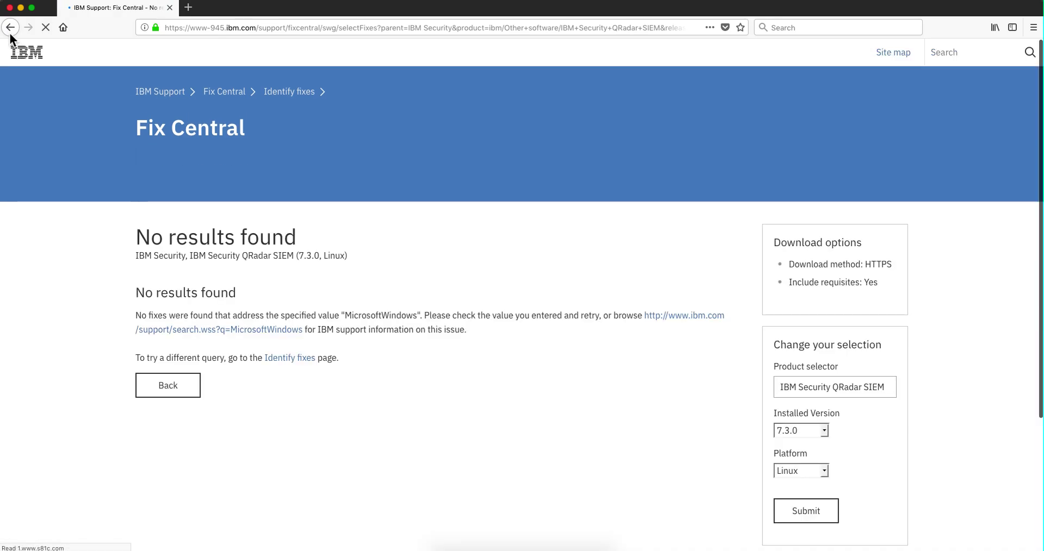
Step: Return to Identify fixes and resubmit the QRadar SIEM 7.3.0 text search with 'aws'
{"action": "left_click", "coordinate": [10, 28]}
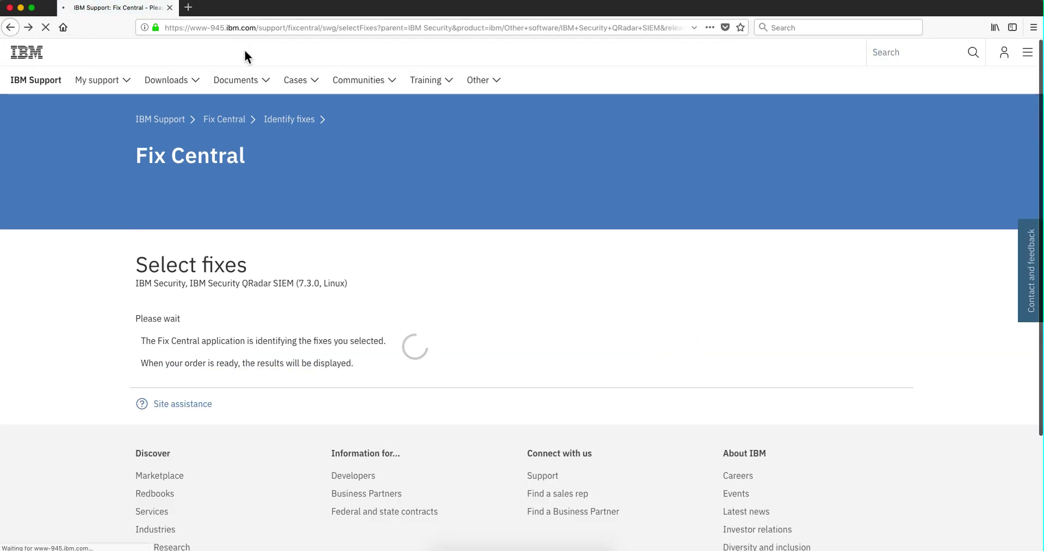
{"action": "left_click", "coordinate": [289, 119]}
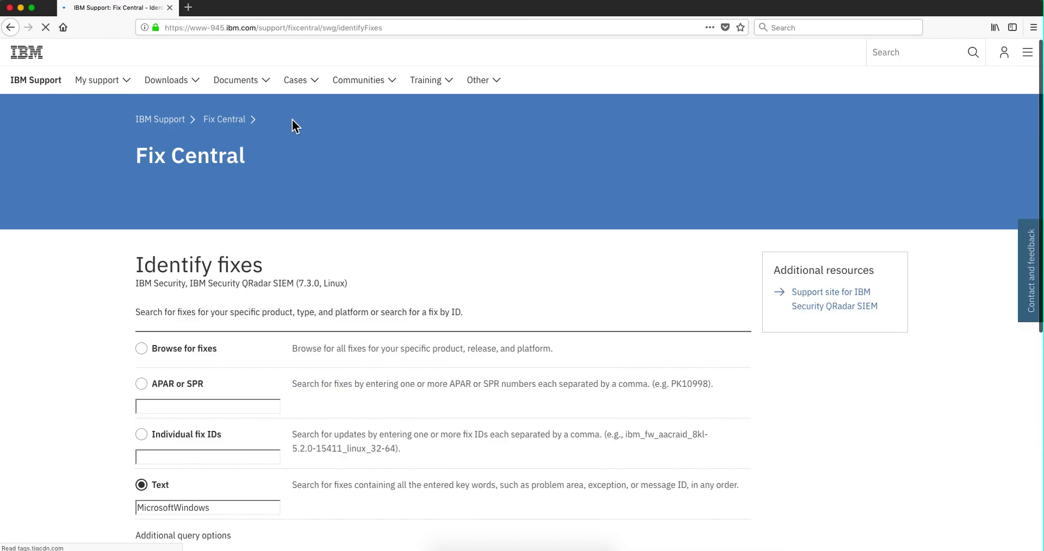
{"action": "double_click", "coordinate": [206, 507]}
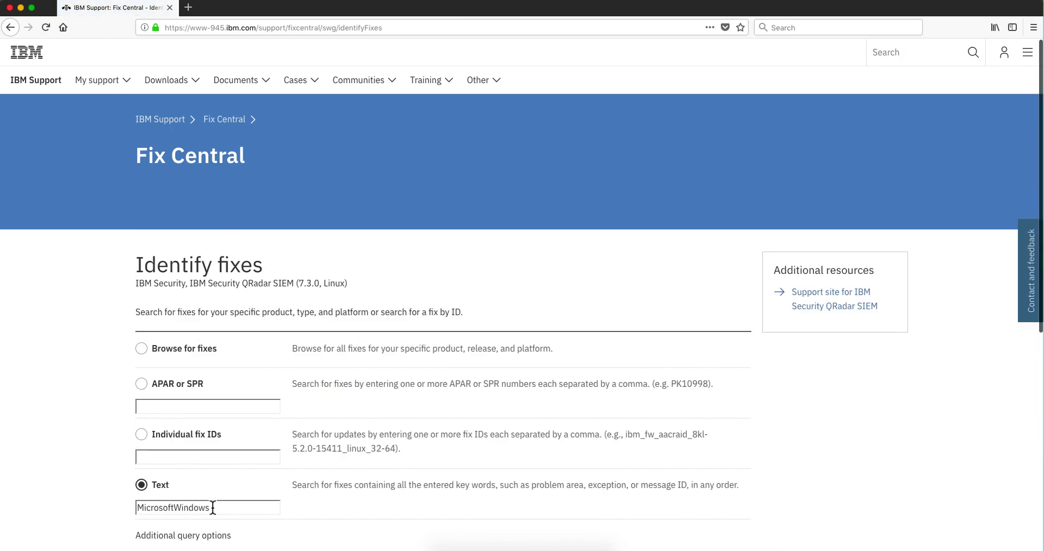
{"action": "type", "text": "aws"}
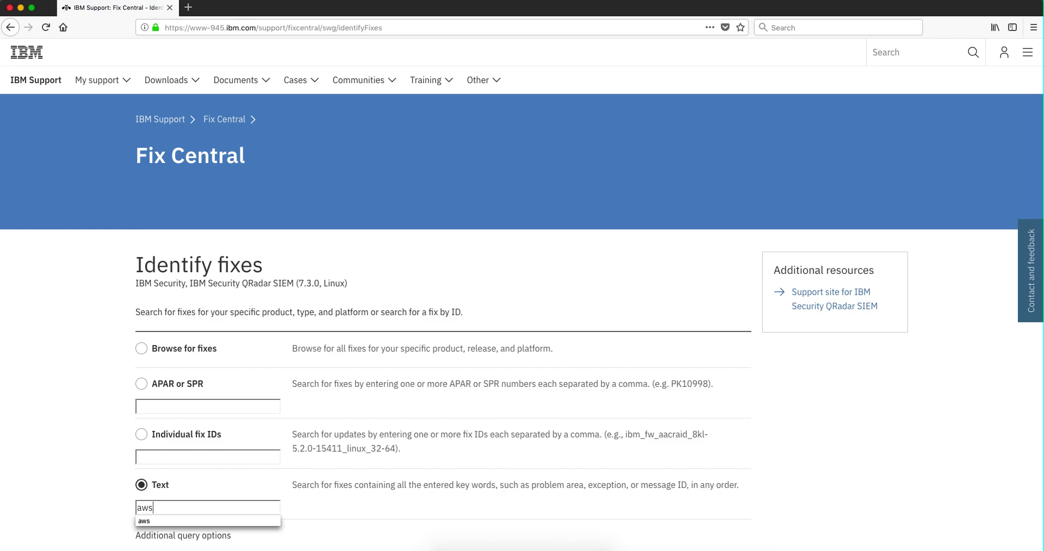
{"action": "key", "text": "Return"}
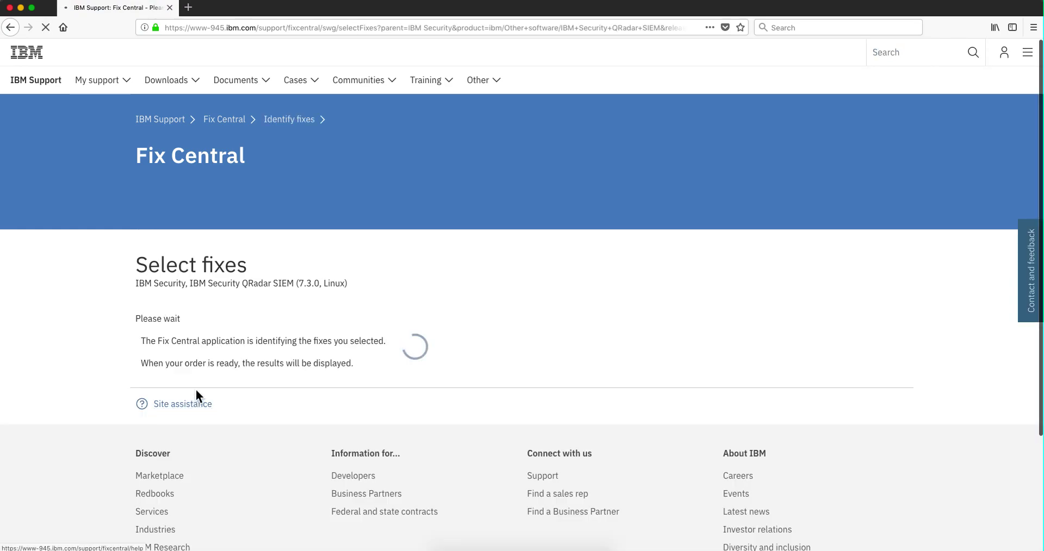
Step: Review the four DSM interim fix results, including Amazon AWS CloudTrail and Cisco Umbrella
{"action": "scroll", "coordinate": [197, 374], "scroll_direction": "down", "scroll_amount": 5}
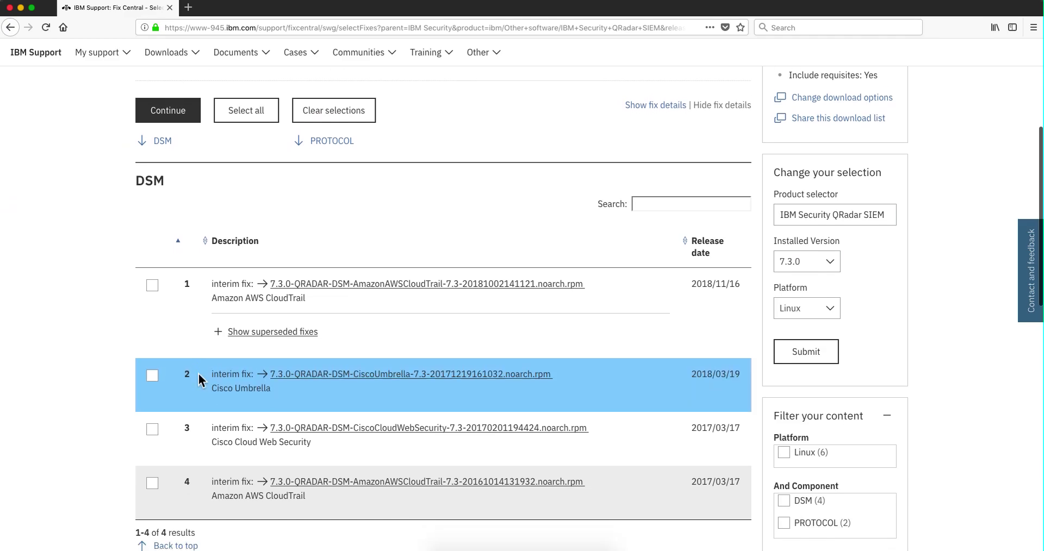
{"action": "mouse_move", "coordinate": [352, 294]}
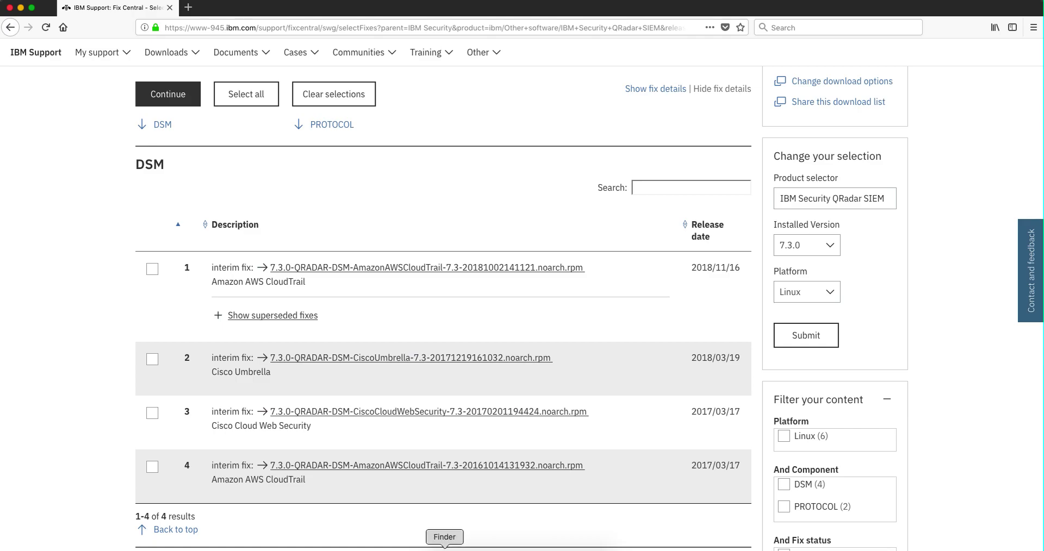
{"action": "left_click", "coordinate": [444, 548]}
Step: Scroll through the dsmrpms folder's DSM, PROTOCOL and VIS RPM files to the bottom and back up
{"action": "scroll", "coordinate": [251, 201], "scroll_direction": "up", "scroll_amount": 1}
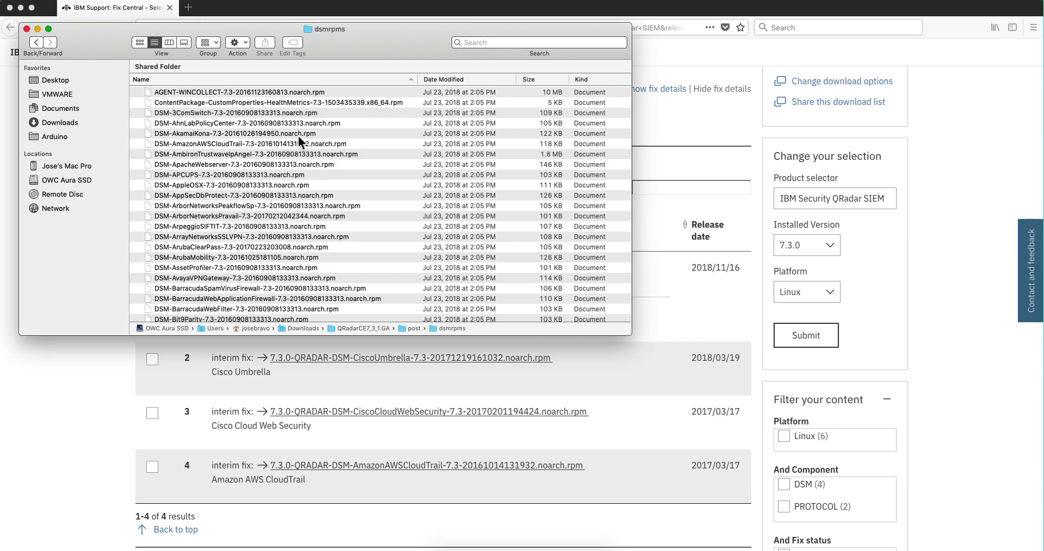
{"action": "scroll", "coordinate": [299, 143], "scroll_direction": "down", "scroll_amount": 3}
{"action": "scroll", "coordinate": [298, 137], "scroll_direction": "down", "scroll_amount": 2}
{"action": "scroll", "coordinate": [299, 138], "scroll_direction": "up", "scroll_amount": 3}
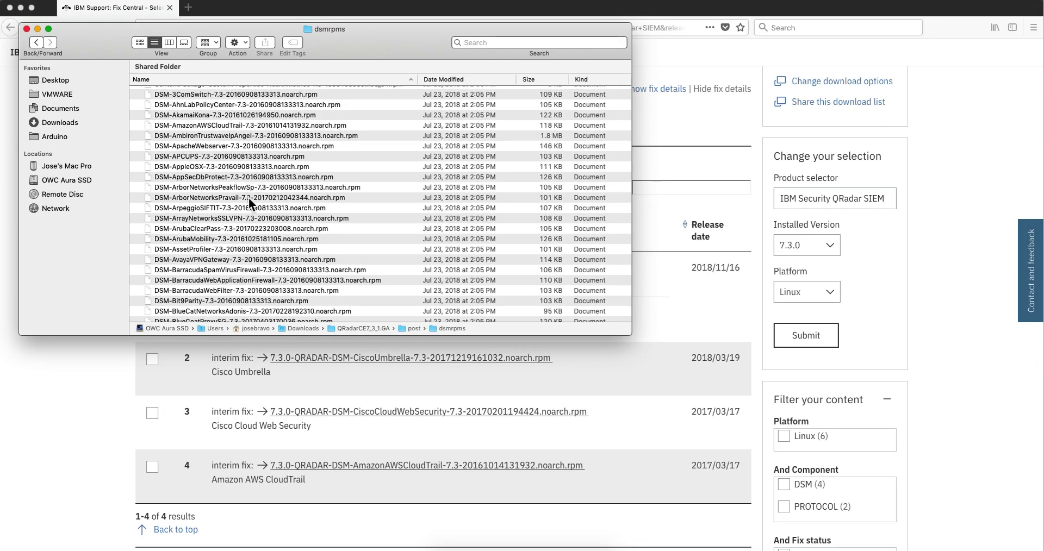
{"action": "scroll", "coordinate": [249, 197], "scroll_direction": "down", "scroll_amount": 5}
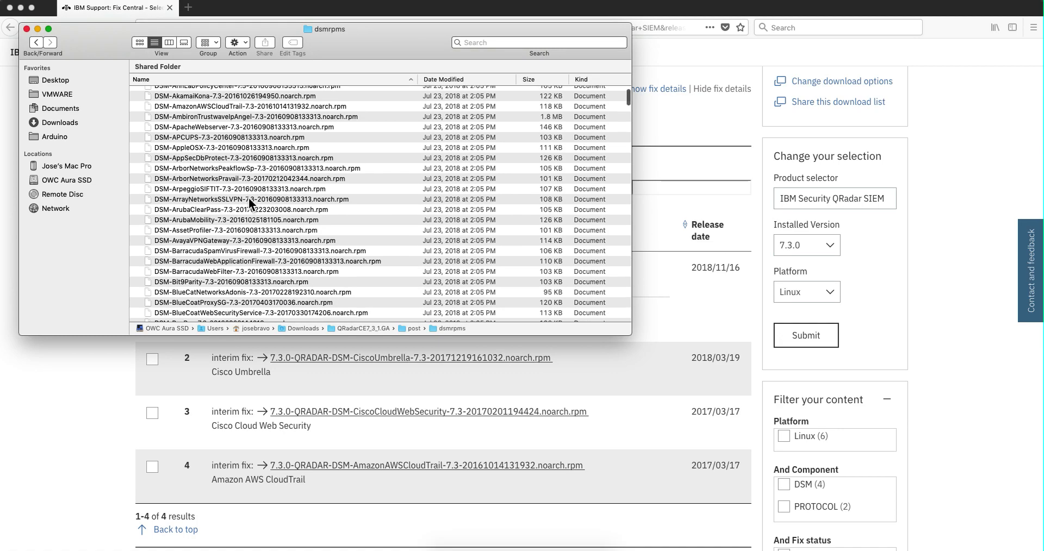
{"action": "scroll", "coordinate": [249, 198], "scroll_direction": "down", "scroll_amount": 10}
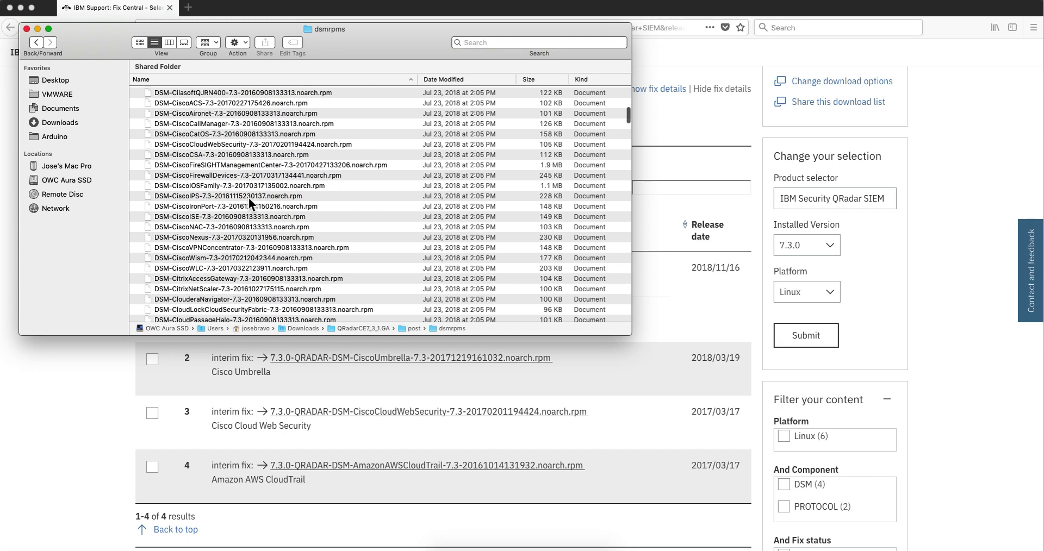
{"action": "scroll", "coordinate": [249, 203], "scroll_direction": "down", "scroll_amount": 10}
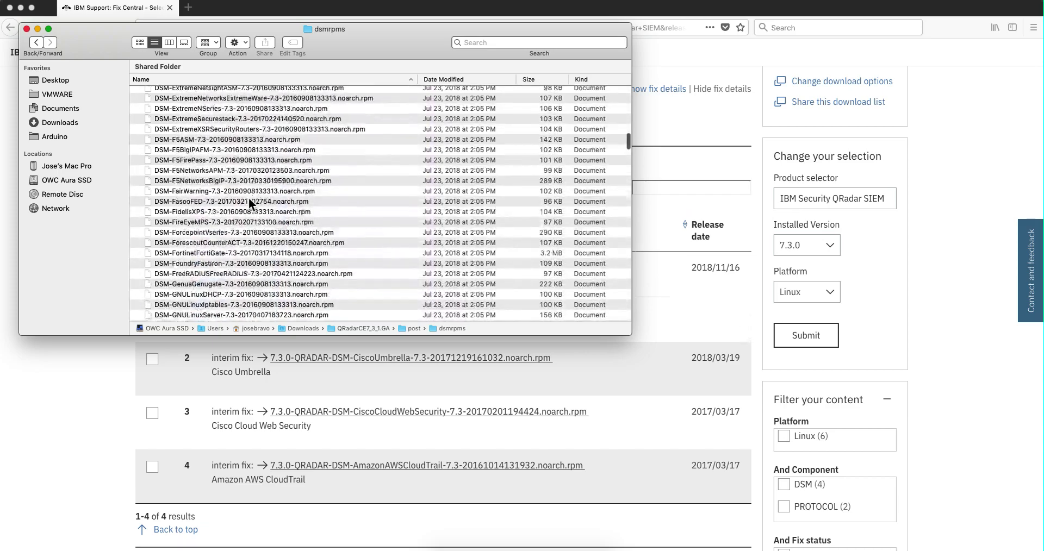
{"action": "scroll", "coordinate": [249, 204], "scroll_direction": "down", "scroll_amount": 10}
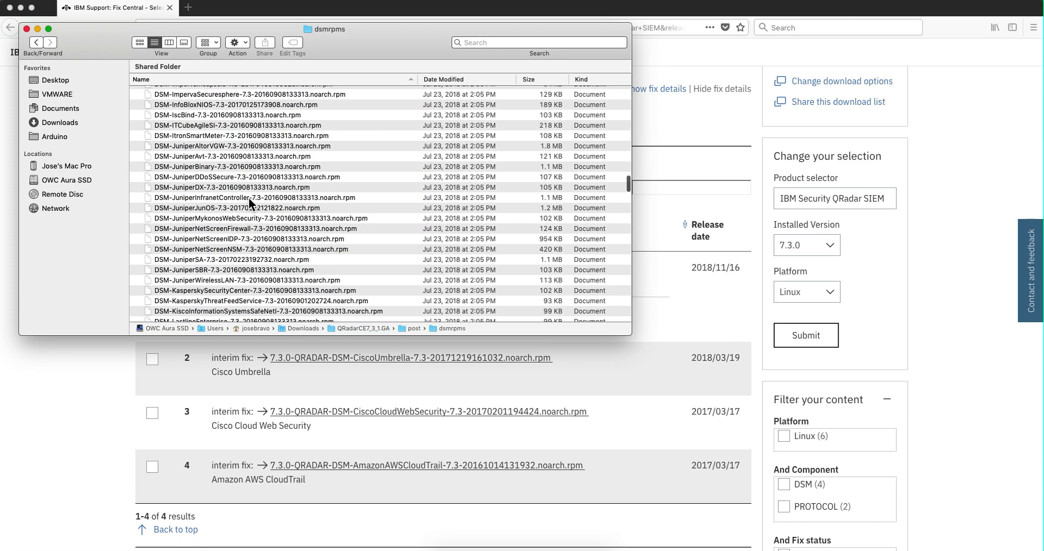
{"action": "scroll", "coordinate": [249, 204], "scroll_direction": "down", "scroll_amount": 10}
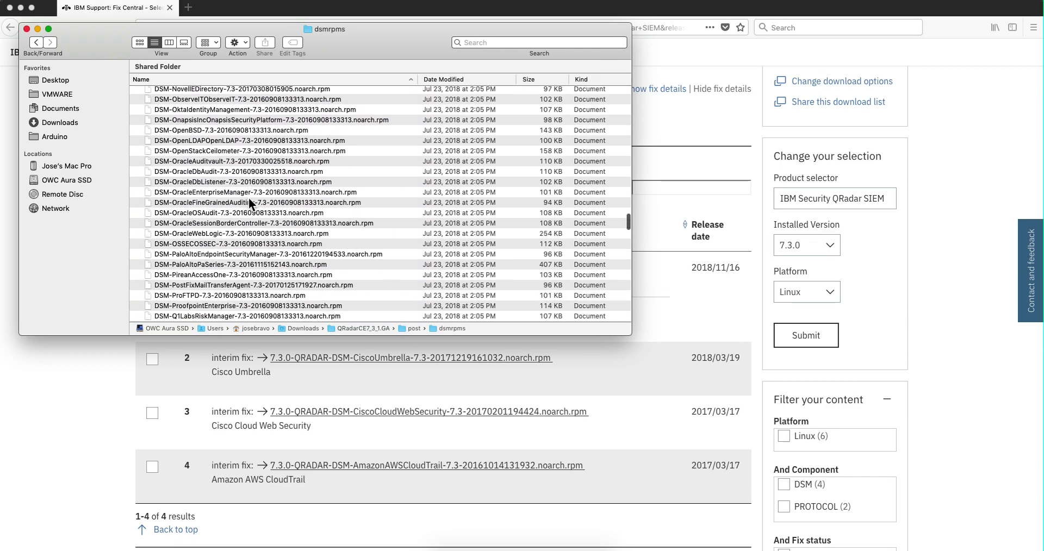
{"action": "scroll", "coordinate": [249, 204], "scroll_direction": "down", "scroll_amount": 10}
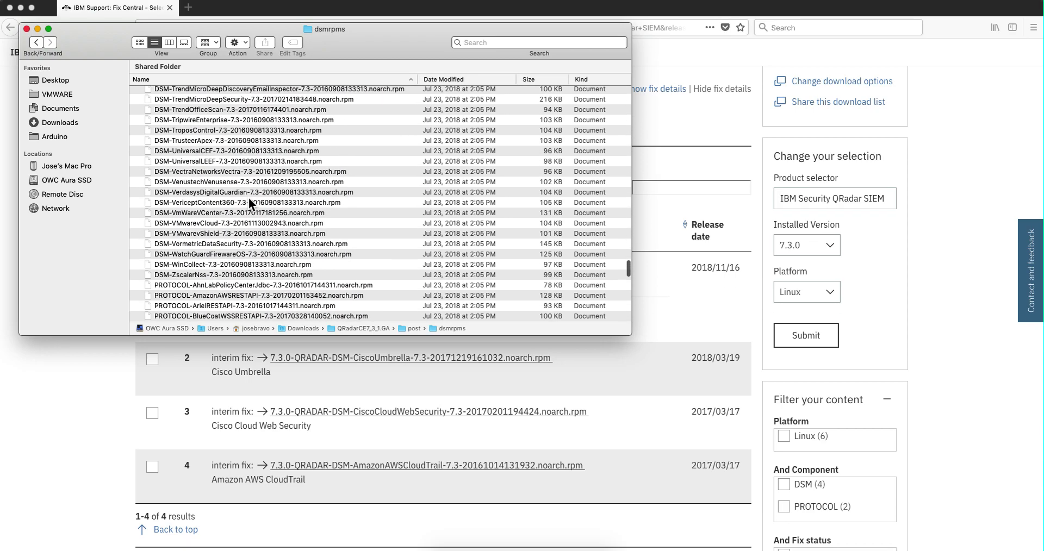
{"action": "scroll", "coordinate": [249, 204], "scroll_direction": "down", "scroll_amount": 10}
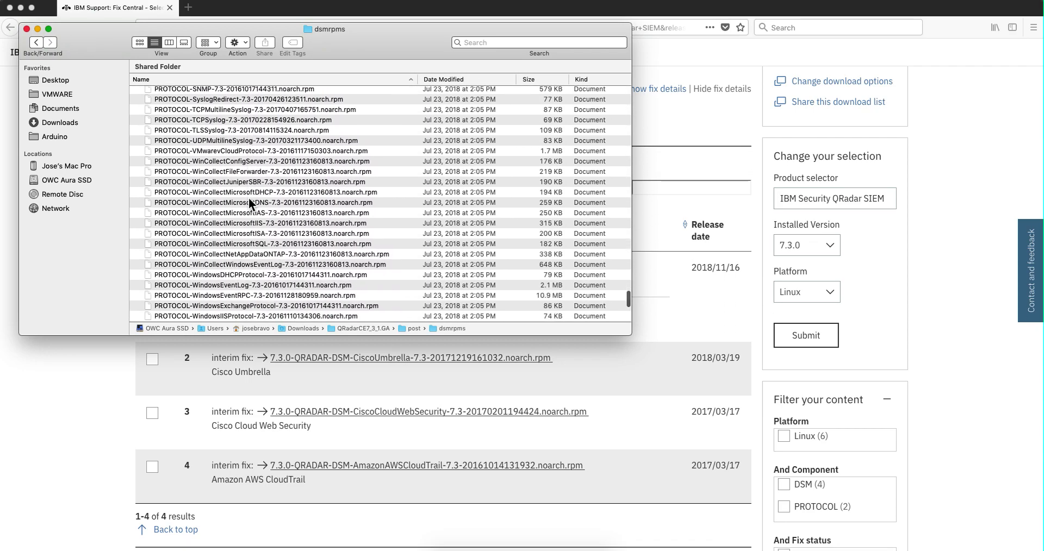
{"action": "scroll", "coordinate": [249, 204], "scroll_direction": "down", "scroll_amount": 3}
{"action": "scroll", "coordinate": [249, 204], "scroll_direction": "up", "scroll_amount": 10}
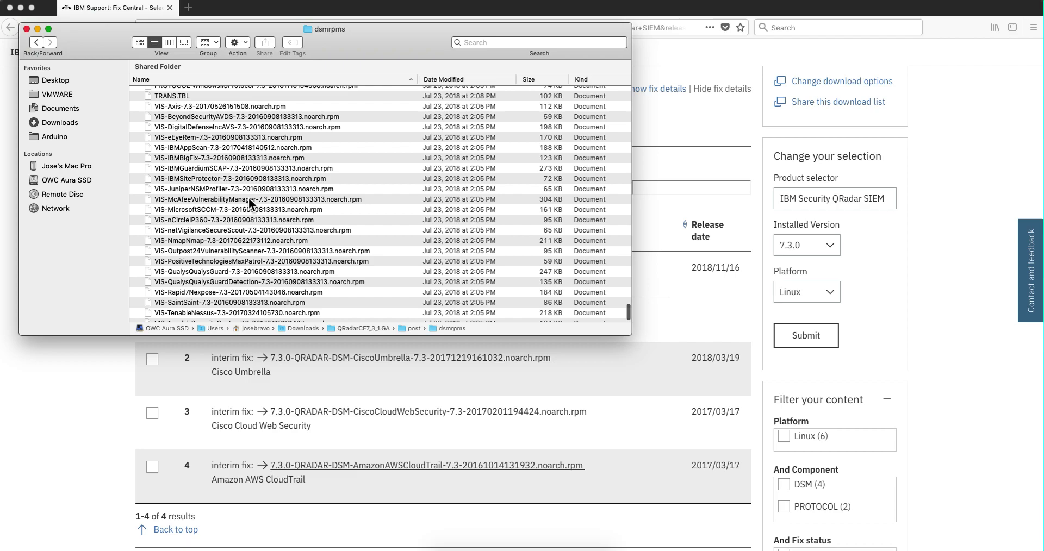
{"action": "scroll", "coordinate": [249, 204], "scroll_direction": "up", "scroll_amount": 20}
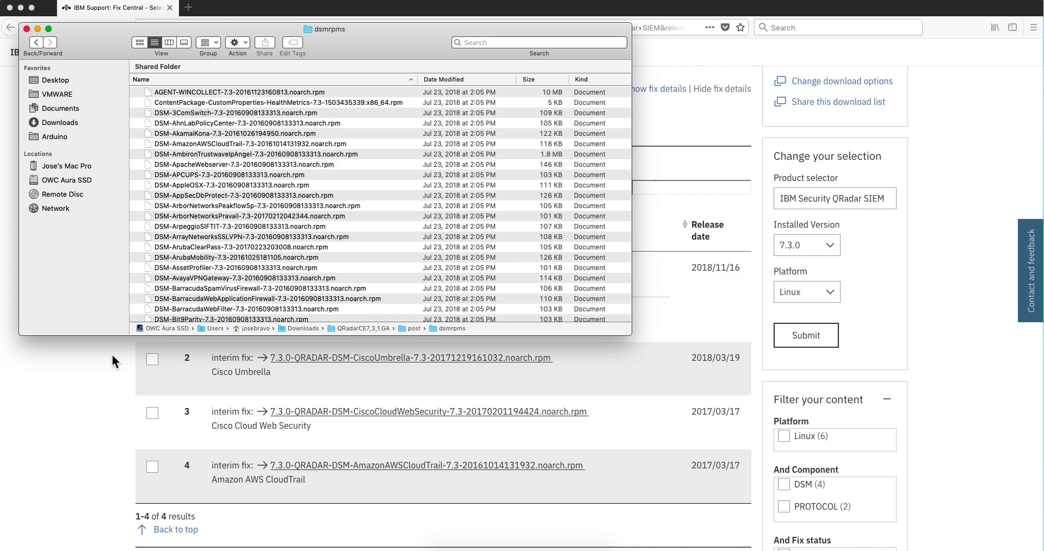
Step: In the ssh Terminal session, review the 'rpm -qa | grep DSM' list of installed DSM packages
{"action": "key", "text": "super+Tab"}
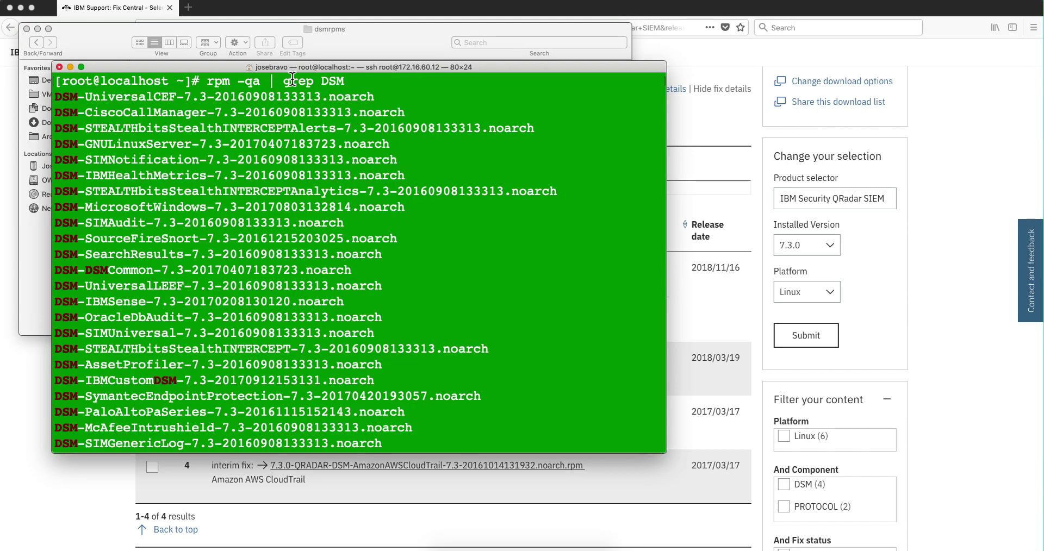
{"action": "left_click_drag", "start_coordinate": [209, 81], "coordinate": [353, 81]}
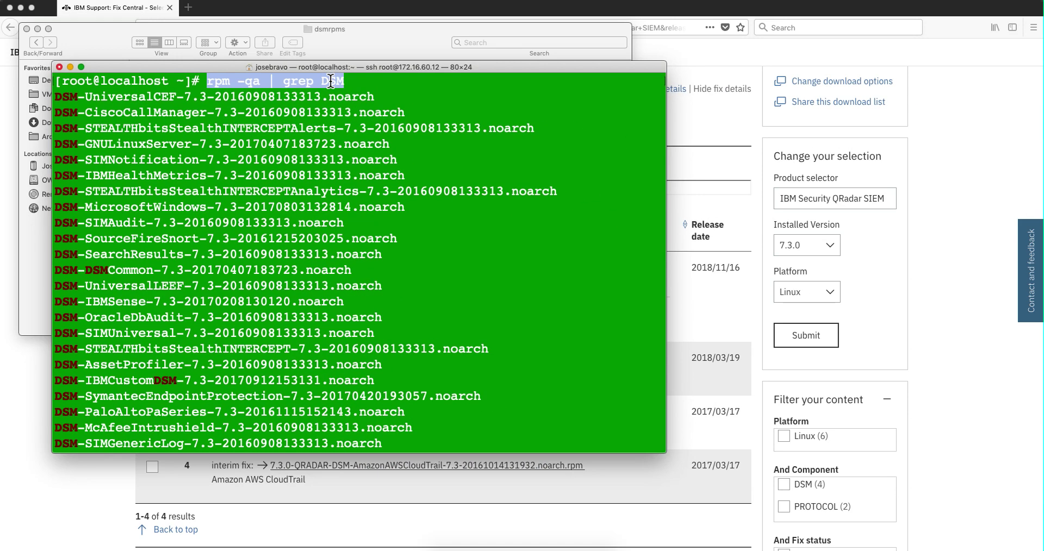
{"action": "left_click", "coordinate": [452, 174]}
{"action": "scroll", "coordinate": [149, 162], "scroll_direction": "down", "scroll_amount": 2}
{"action": "scroll", "coordinate": [149, 162], "scroll_direction": "up", "scroll_amount": 6}
{"action": "scroll", "coordinate": [150, 162], "scroll_direction": "down", "scroll_amount": 5}
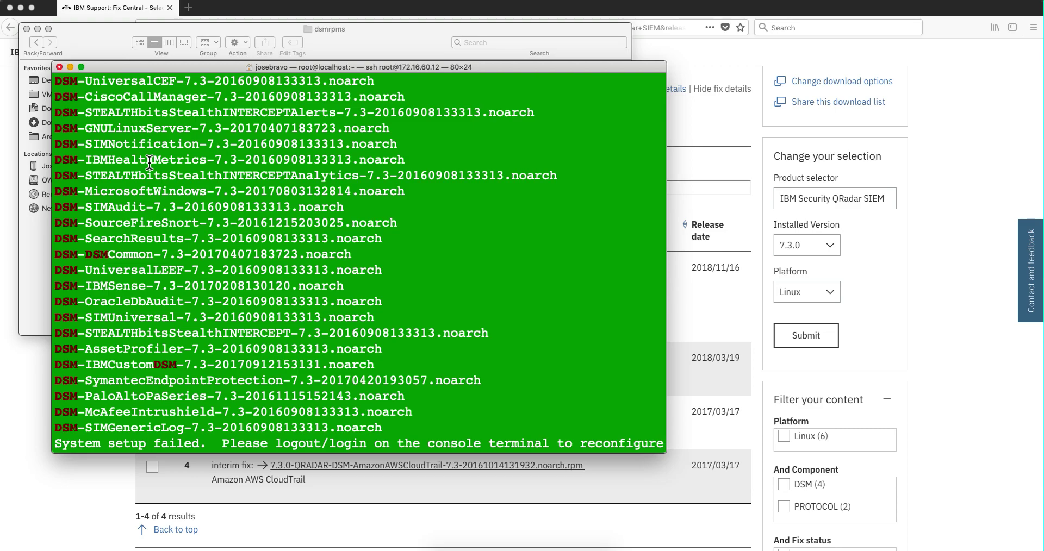
{"action": "scroll", "coordinate": [149, 162], "scroll_direction": "down", "scroll_amount": 1}
{"action": "scroll", "coordinate": [150, 162], "scroll_direction": "up", "scroll_amount": 4}
{"action": "scroll", "coordinate": [150, 162], "scroll_direction": "down", "scroll_amount": 3}
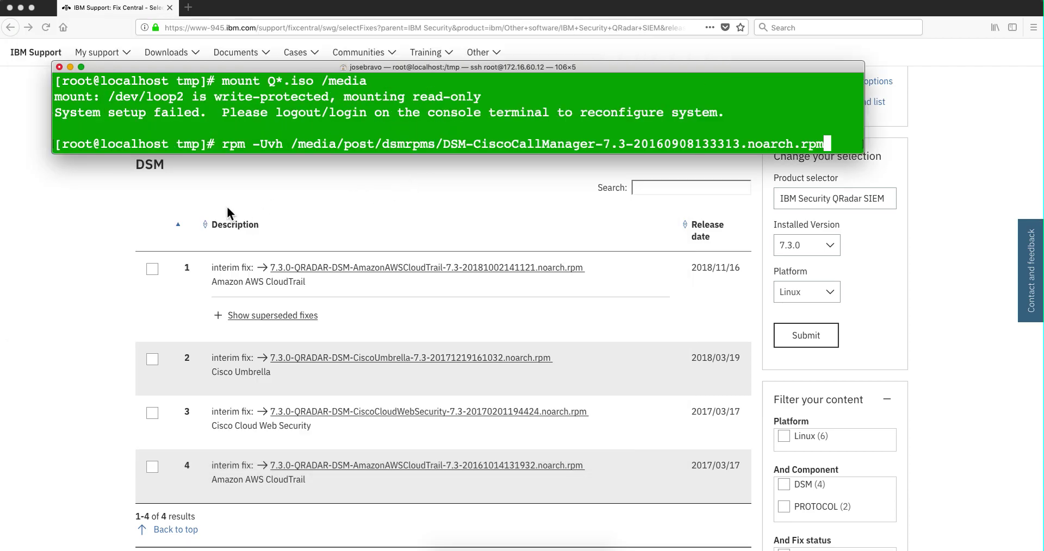
Step: Minimize Firefox and Finder, then run rpm -Uvh for DSM-CiscoCallManager-7.3-20160908133313.noarch.rpm
{"action": "left_click", "coordinate": [20, 8]}
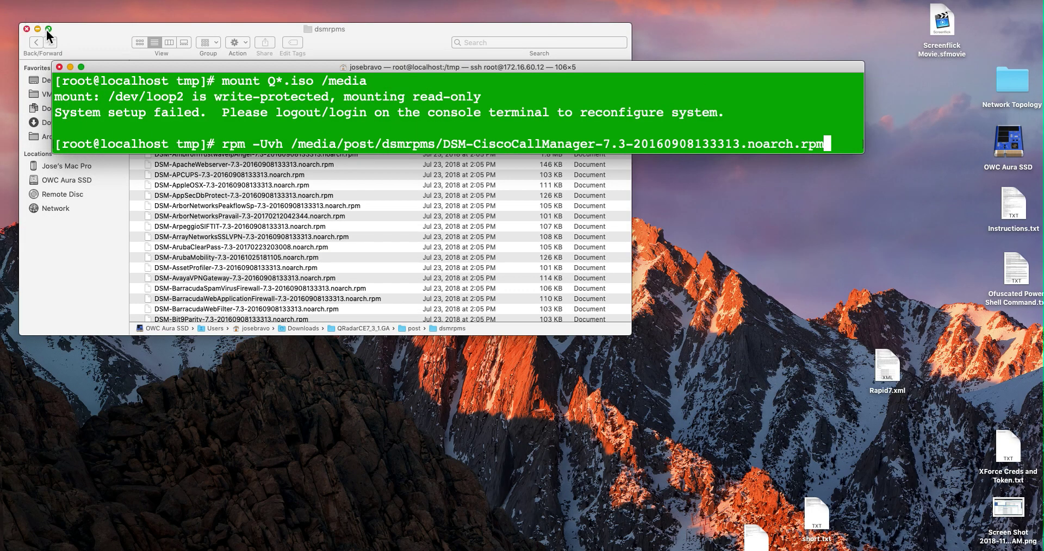
{"action": "left_click", "coordinate": [37, 30]}
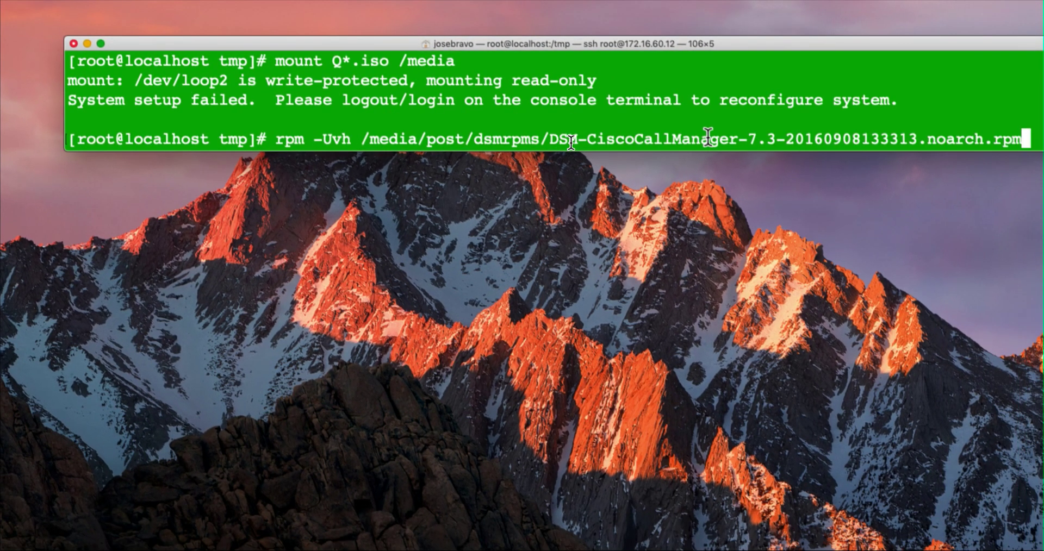
{"action": "key", "text": "Return"}
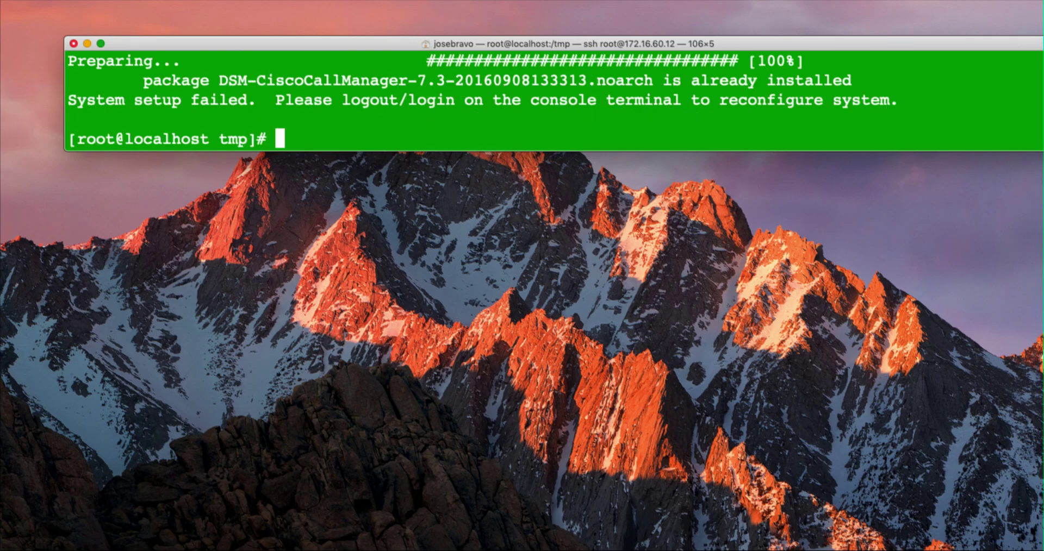
{"action": "scroll", "coordinate": [481, 101], "scroll_direction": "up", "scroll_amount": 3}
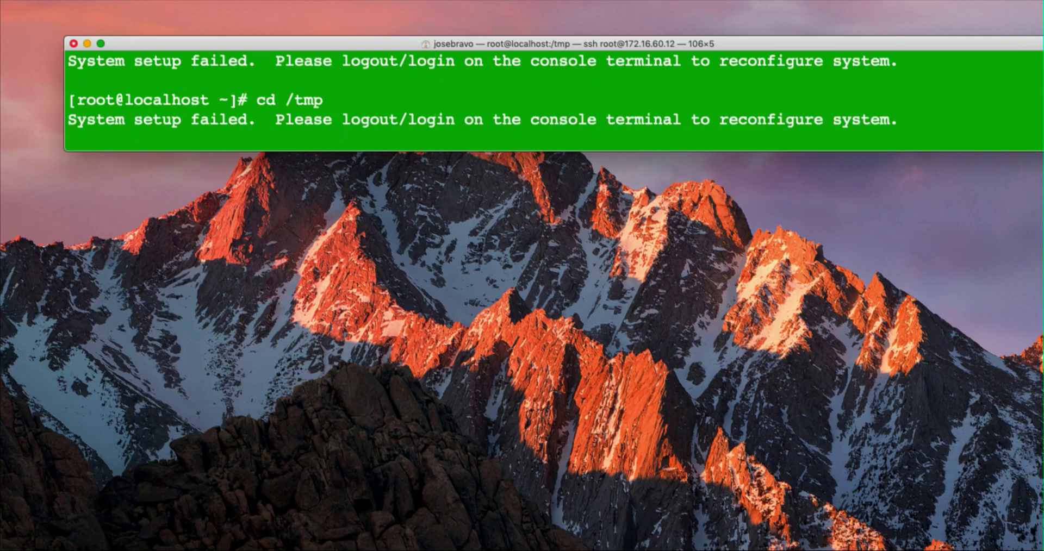
{"action": "scroll", "coordinate": [481, 101], "scroll_direction": "down", "scroll_amount": 3}
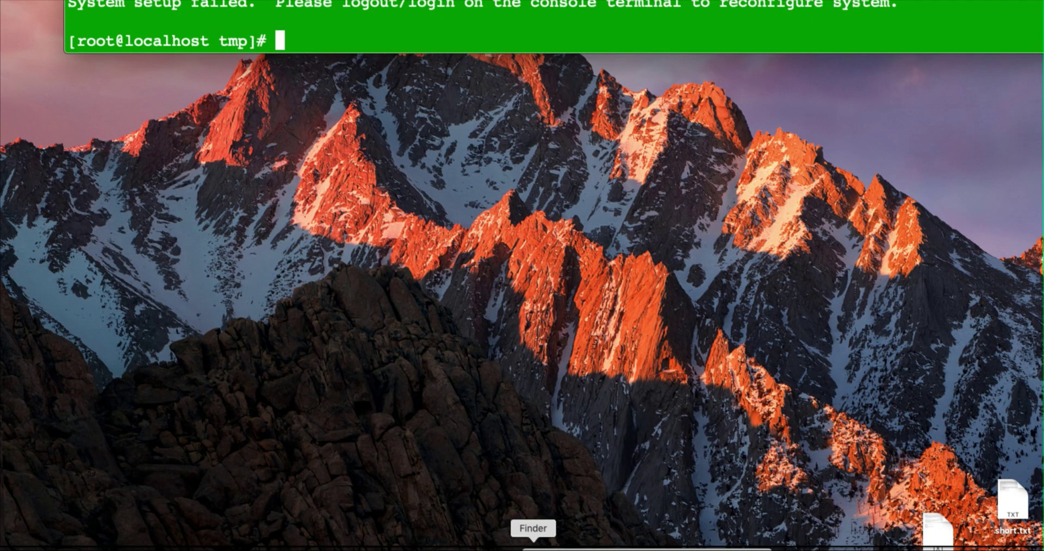
Step: Restore the dsmrpms Finder window from the Dock and scroll down its RPM file list
{"action": "left_click", "coordinate": [532, 548]}
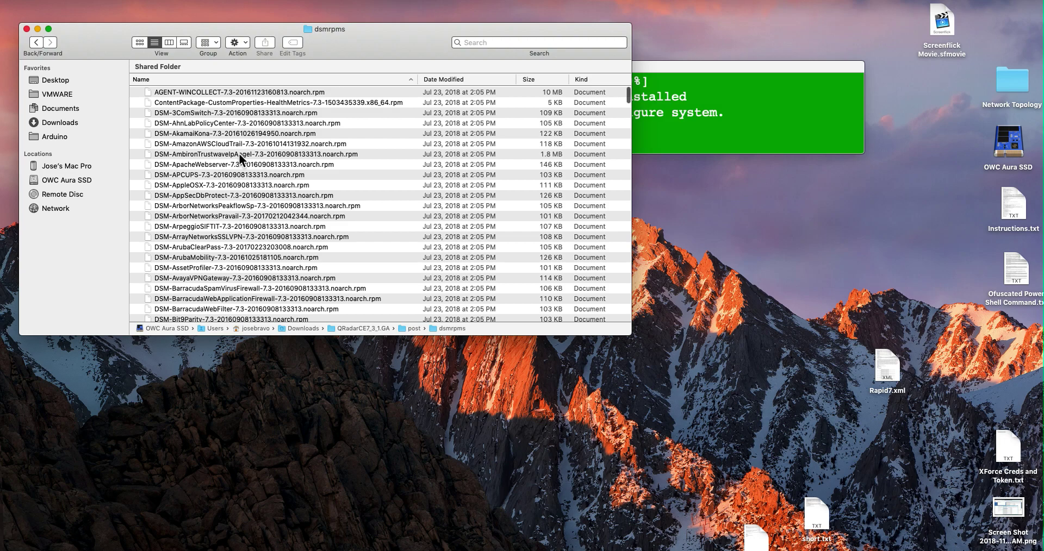
{"action": "scroll", "coordinate": [239, 154], "scroll_direction": "down", "scroll_amount": 10}
{"action": "scroll", "coordinate": [239, 154], "scroll_direction": "down", "scroll_amount": 15}
{"action": "scroll", "coordinate": [239, 158], "scroll_direction": "down", "scroll_amount": 15}
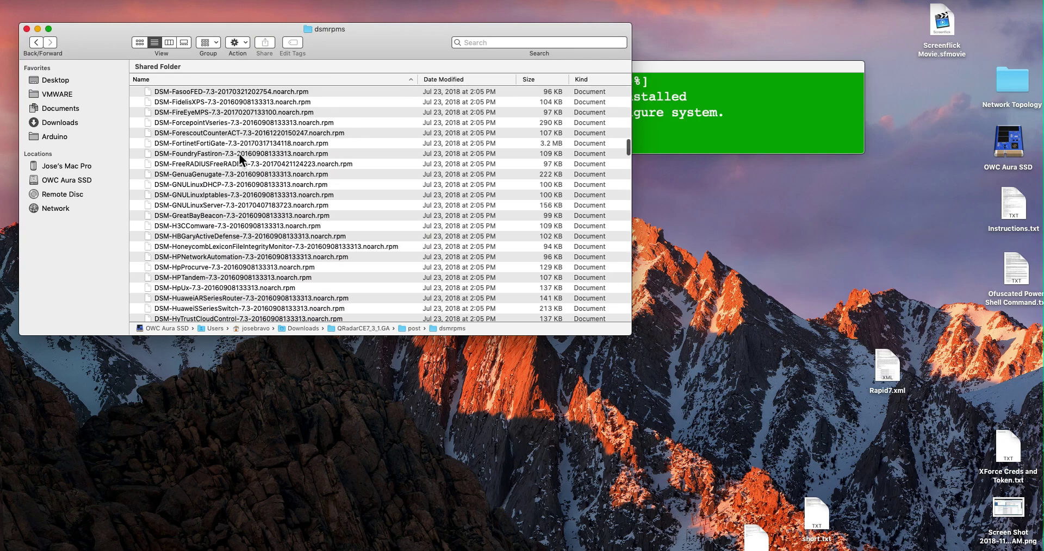